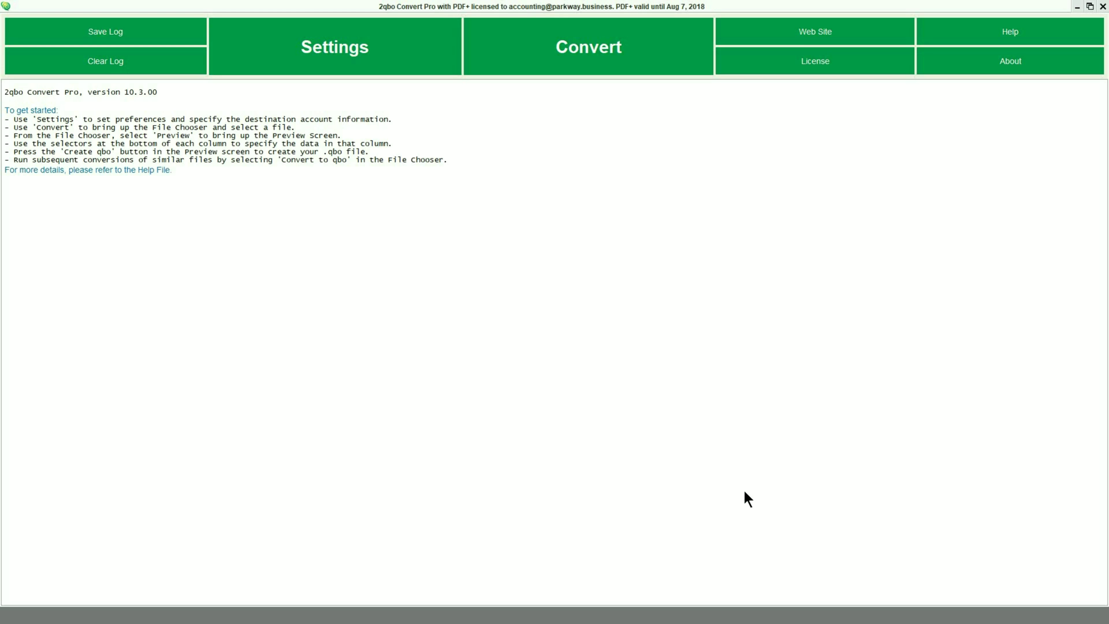
- Open the conversion Settings, expand the Account Type choices, and bring up the bank FID lookup
click(373, 46)
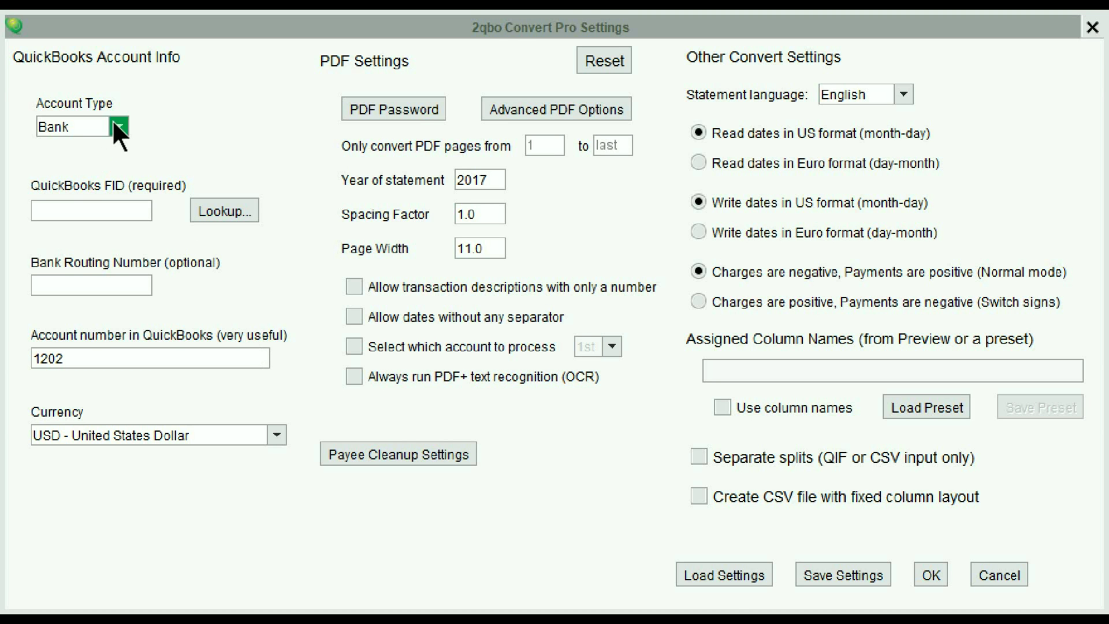
click(118, 127)
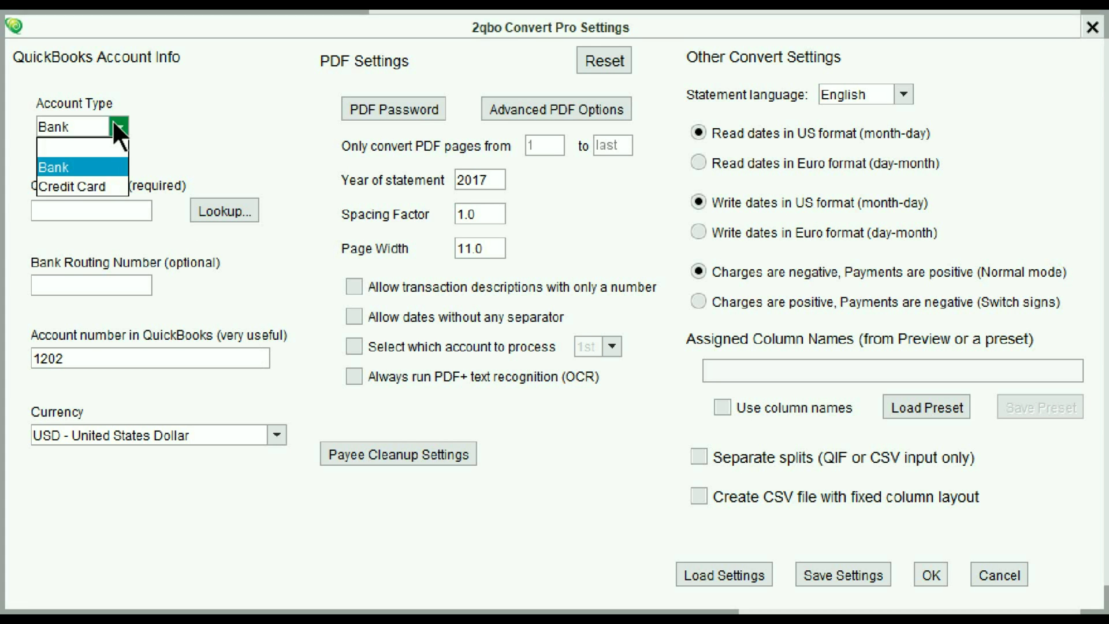
click(82, 170)
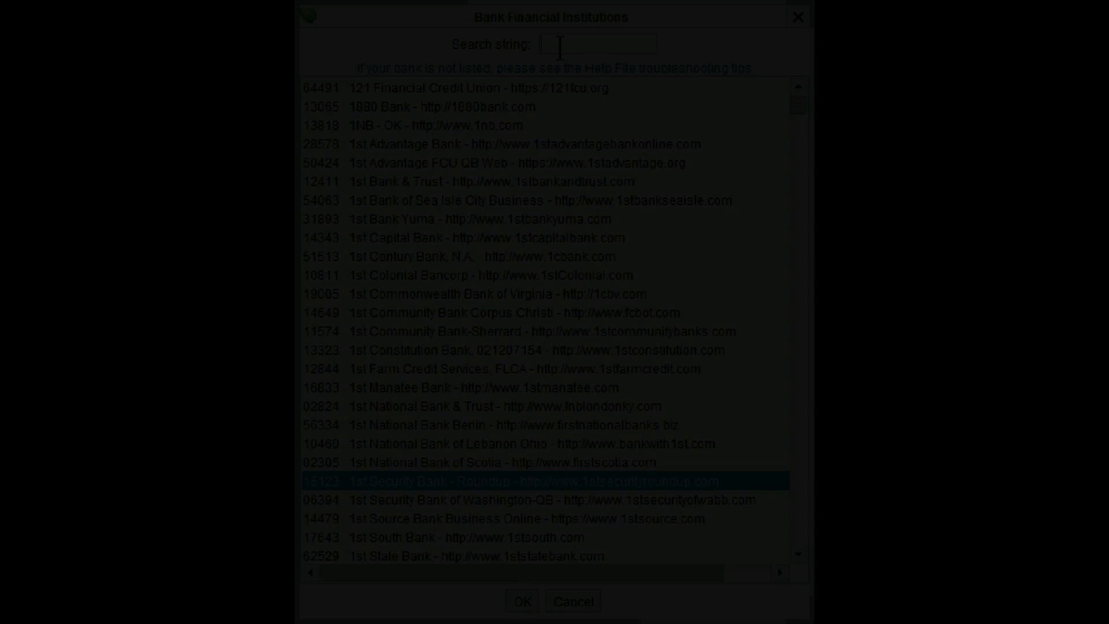
- Set Account Type to Credit Card and look up 'Union Bank' to fill FID 16414 for MUFG Union Bank
text(ion)
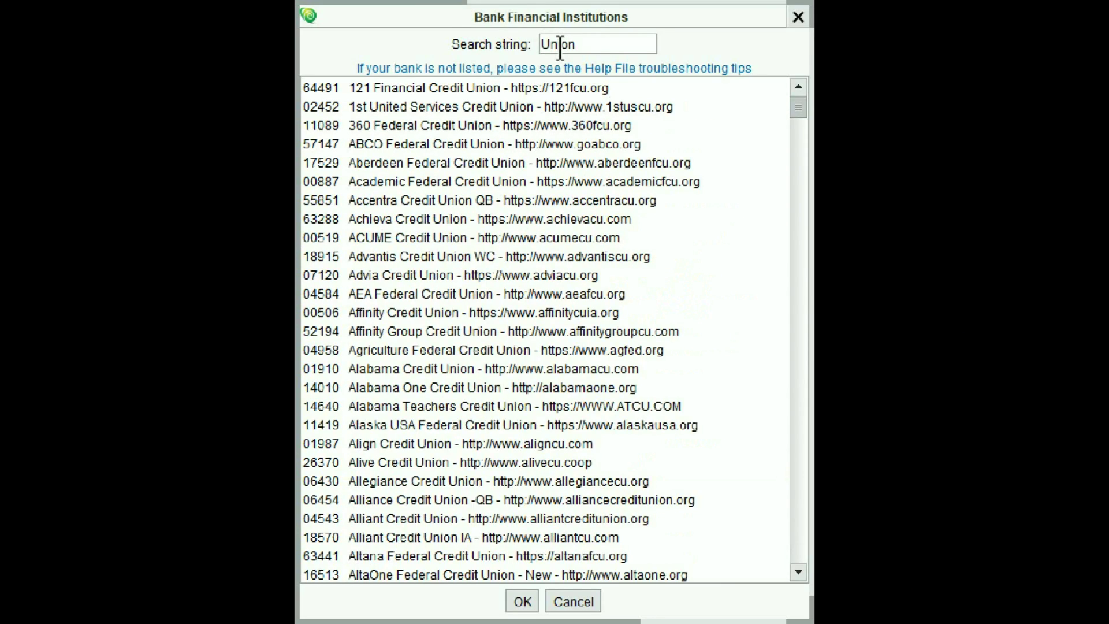
text( Ba)
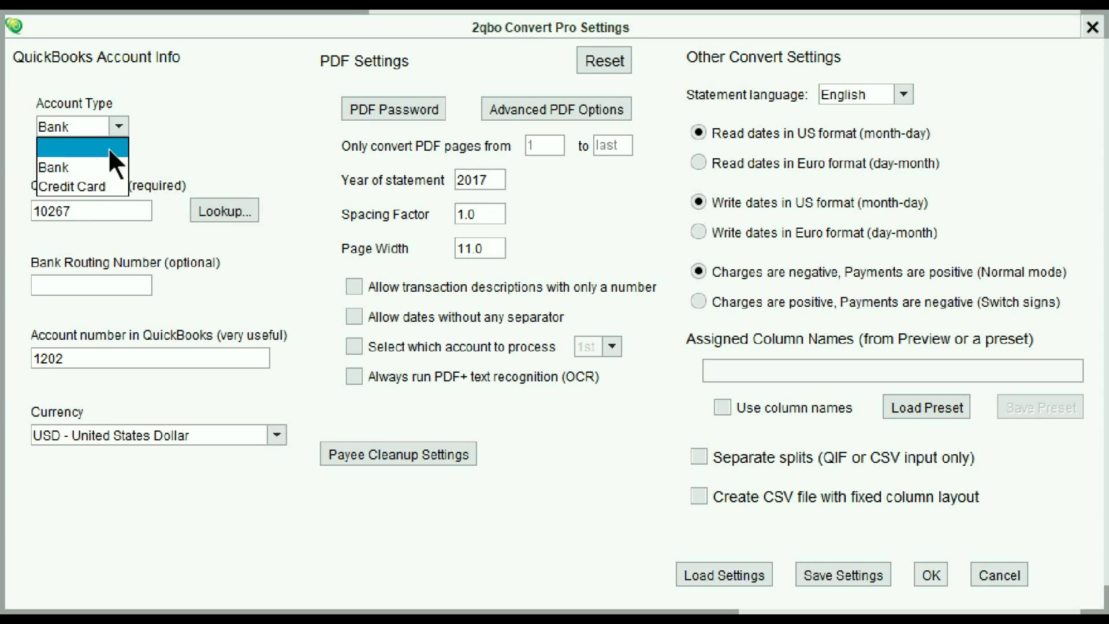
click(102, 185)
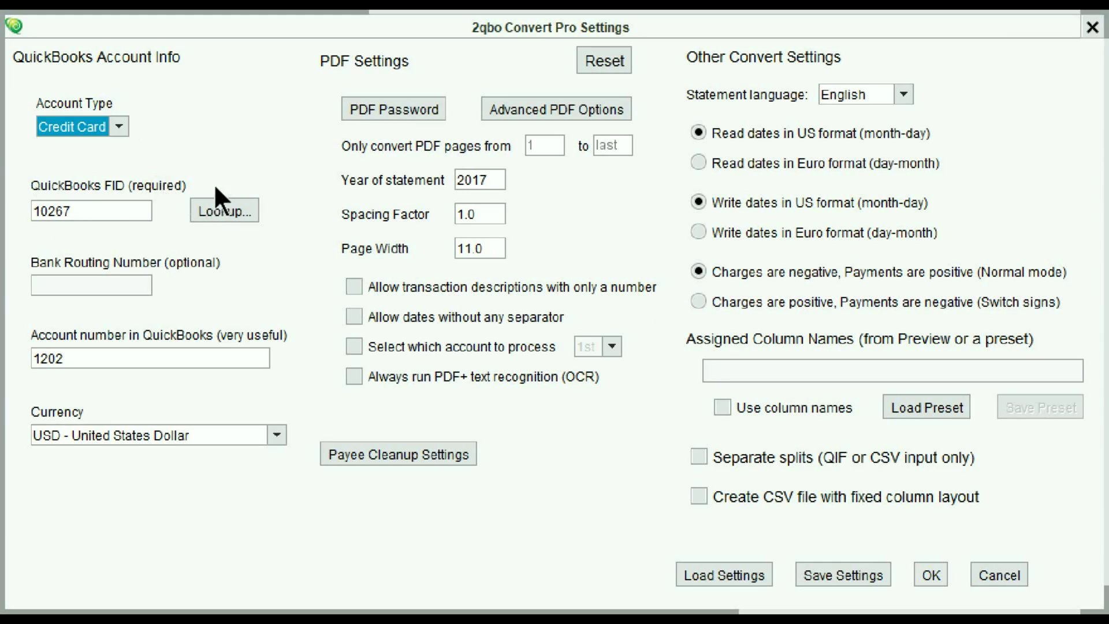
click(212, 206)
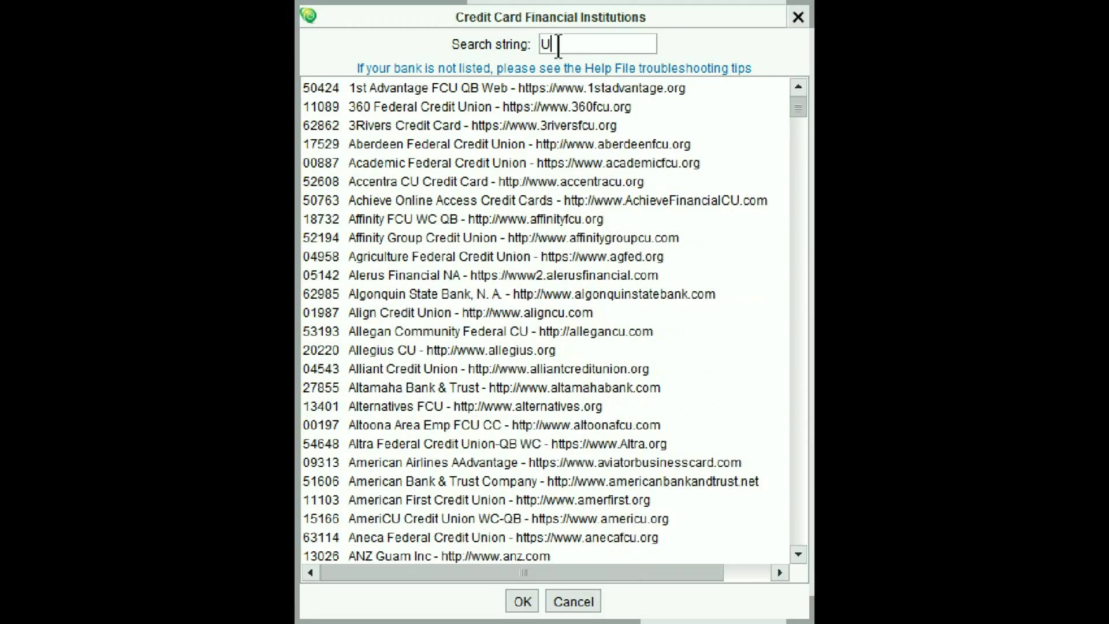
text(Un)
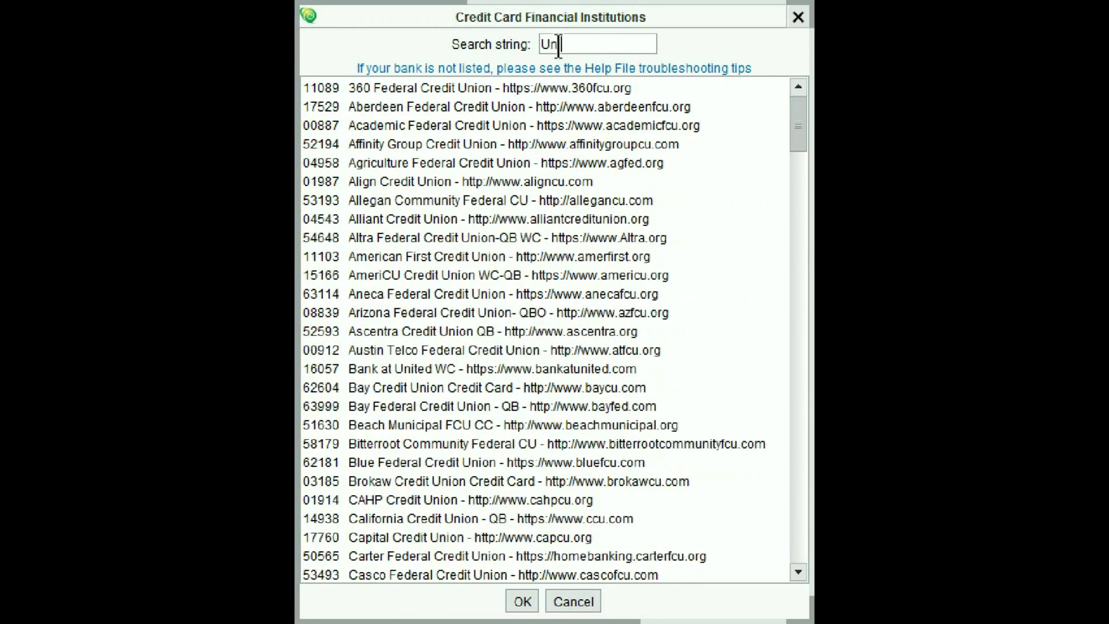
text(ion Ban)
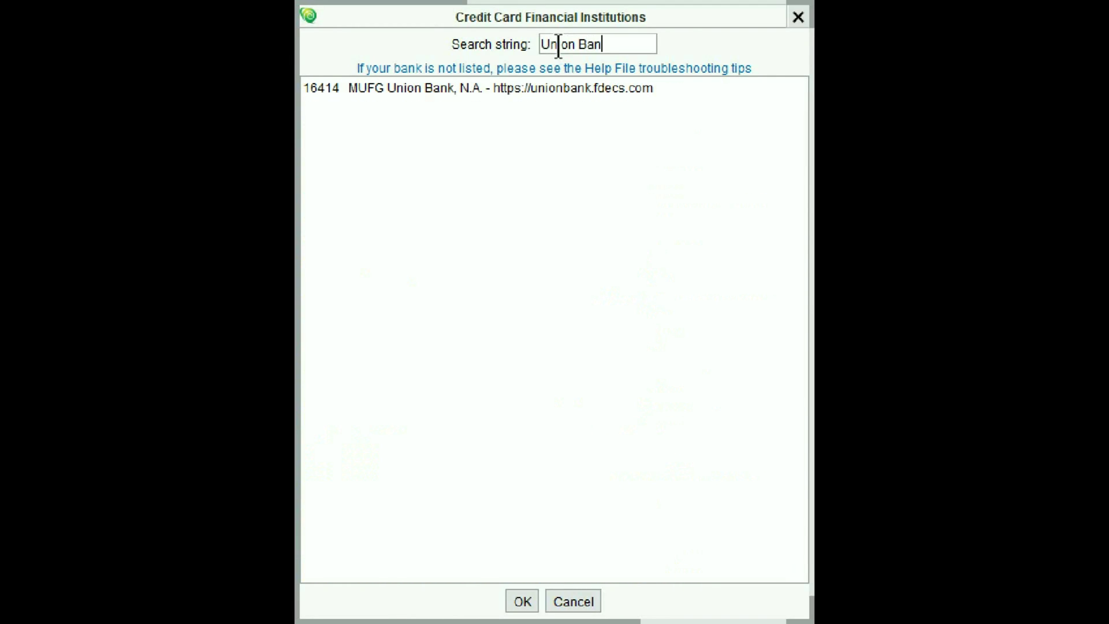
text(k)
key(Return)
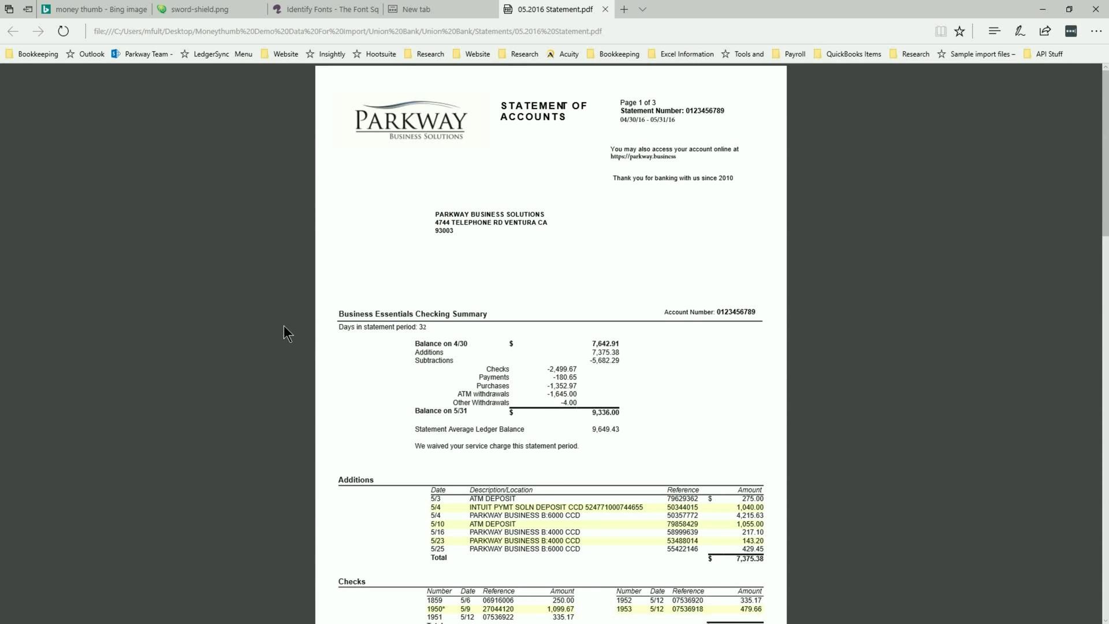
- Scroll the statement PDF down to page 3's withdrawals, briefly selecting the Additions rows to inspect payee text
scroll(283, 324, down, 3)
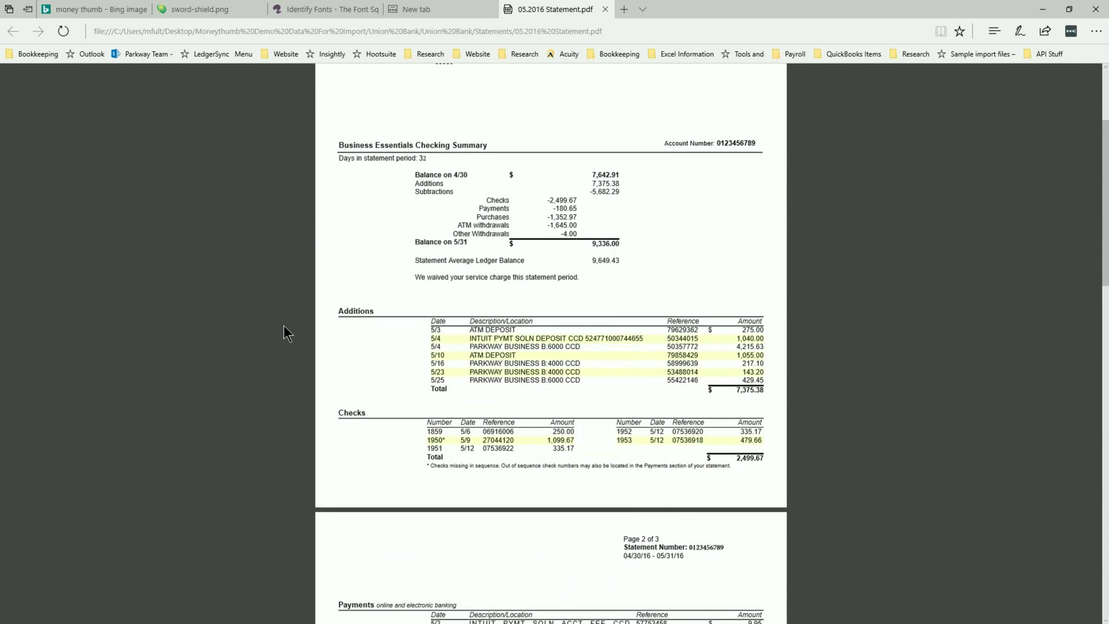
scroll(283, 326, down, 3)
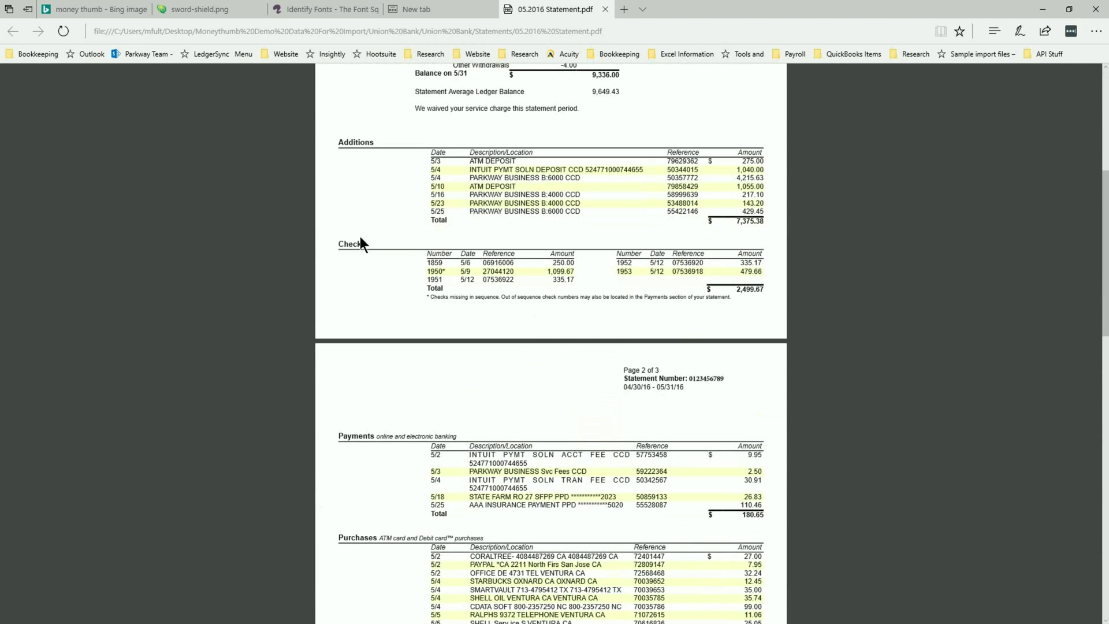
drag(431, 151, 768, 216)
click(784, 195)
scroll(785, 195, down, 2)
scroll(785, 195, down, 10)
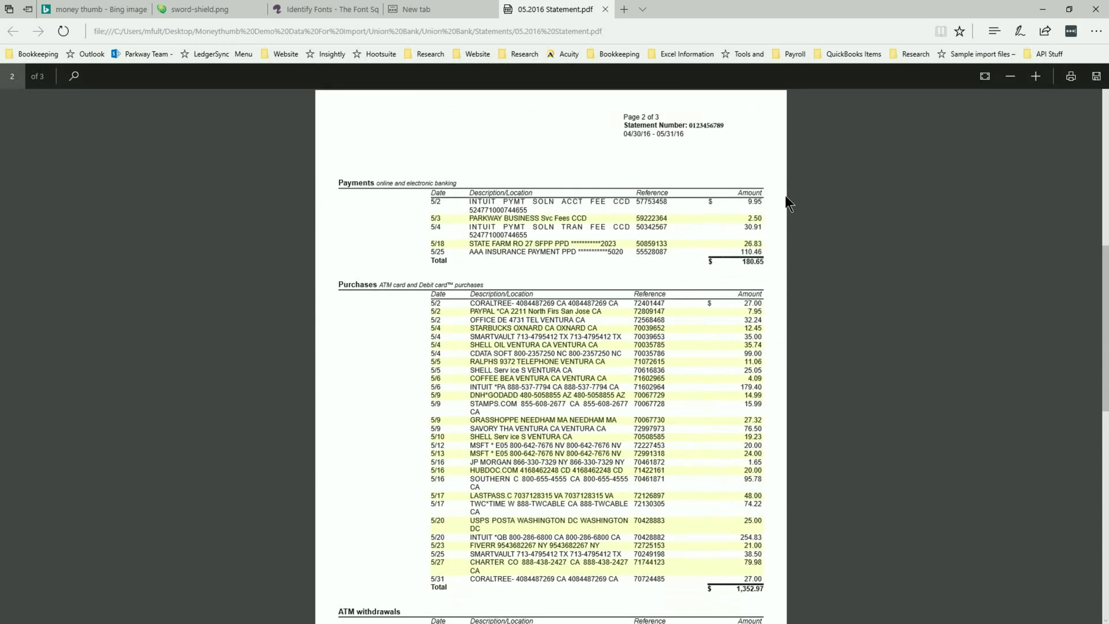
scroll(785, 196, down, 5)
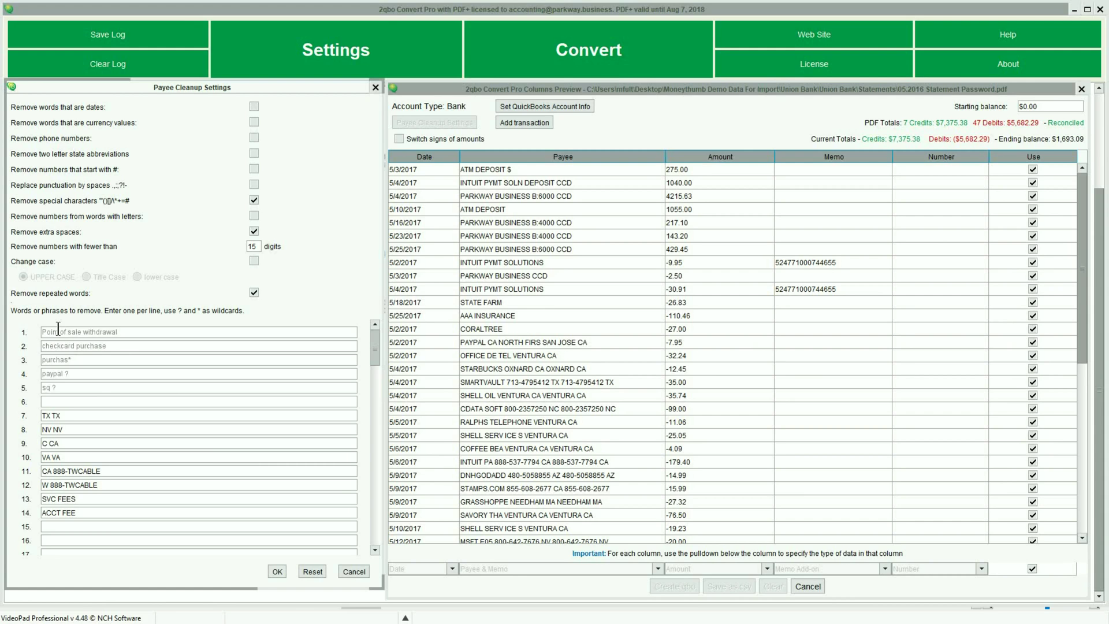
- Add a 'b:* ccd' payee removal phrase and enable removing phone numbers from payee names
click(58, 329)
text(b:*)
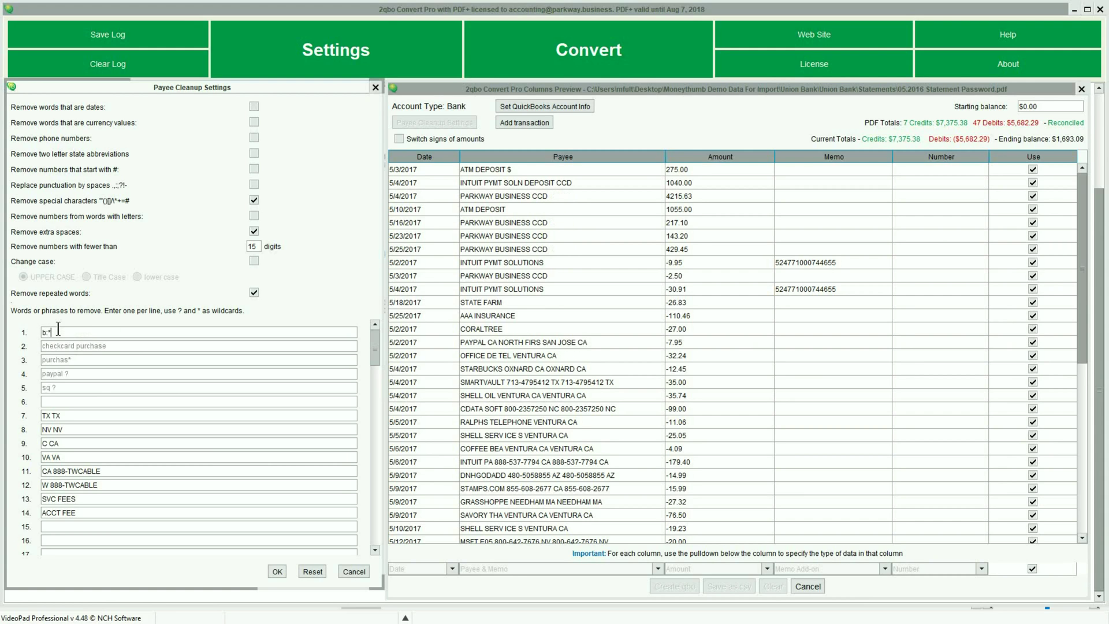
text( ccd)
click(254, 138)
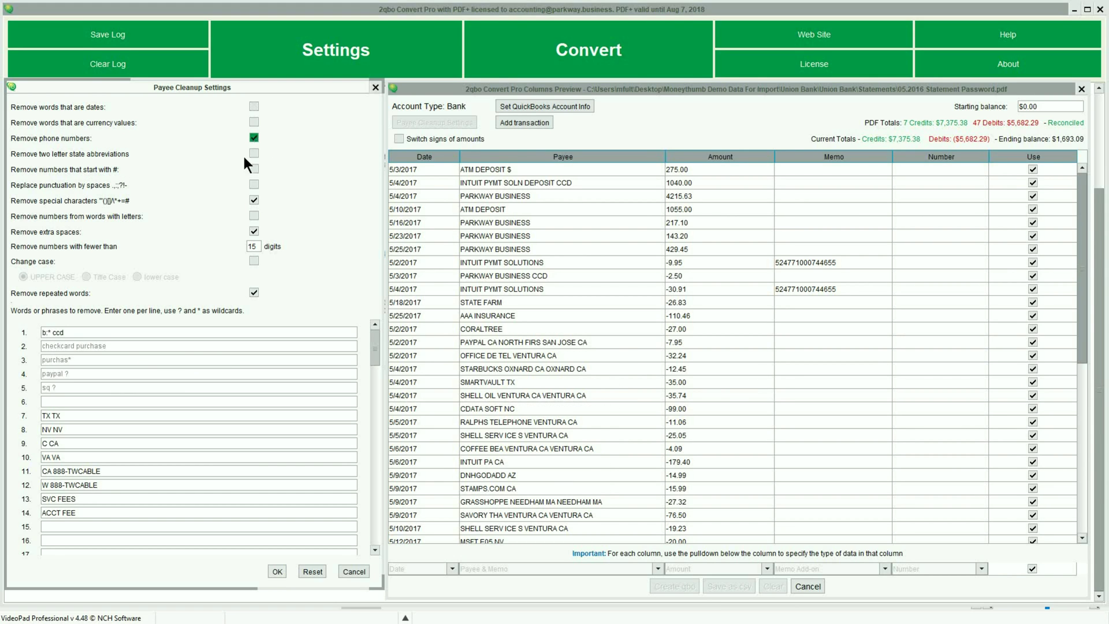
- Add removal phrases 'vENTURA ca', 'oXNARD ca' and 'sAN jOSE' to strip city names from payees
click(81, 347)
text(vENTURA )
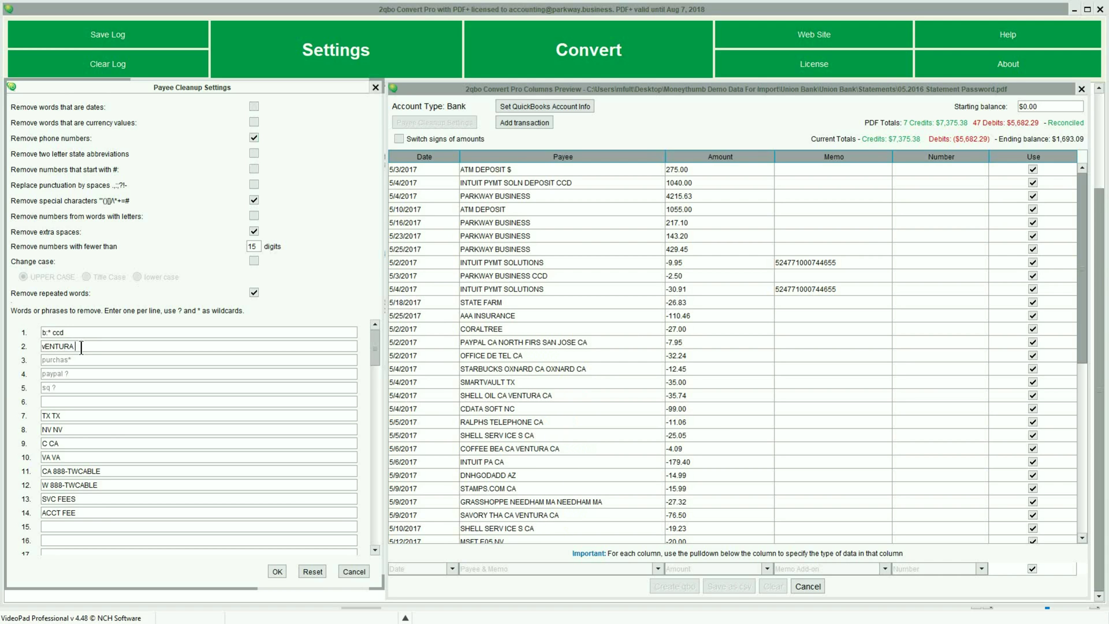
text(ca)
click(75, 359)
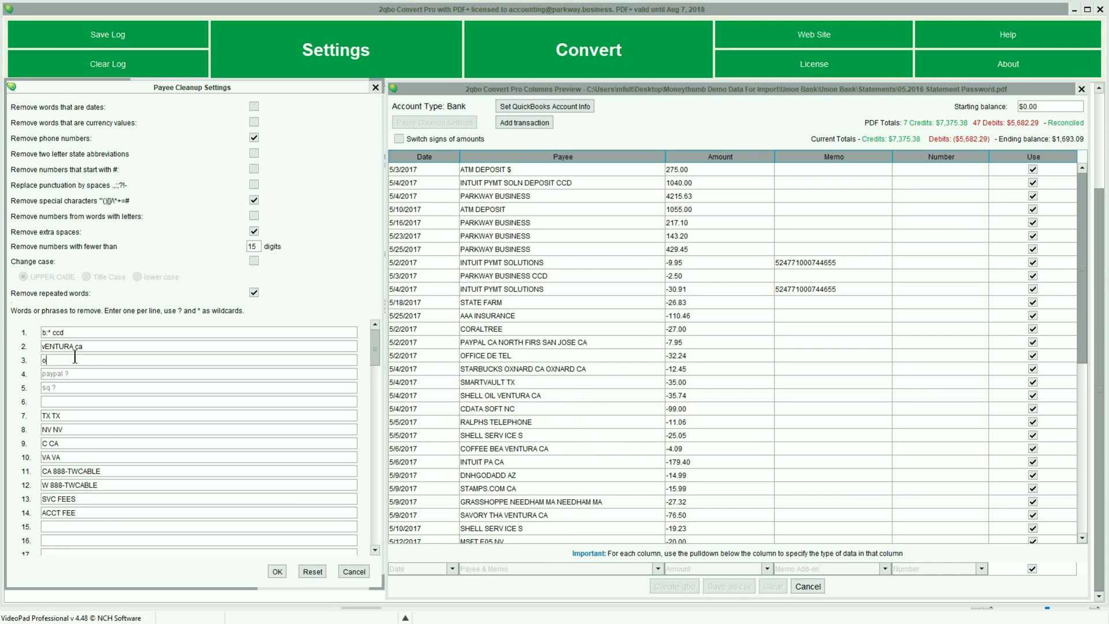
text(oXNARD ca)
click(253, 137)
click(64, 375)
text(vENTURA ca)
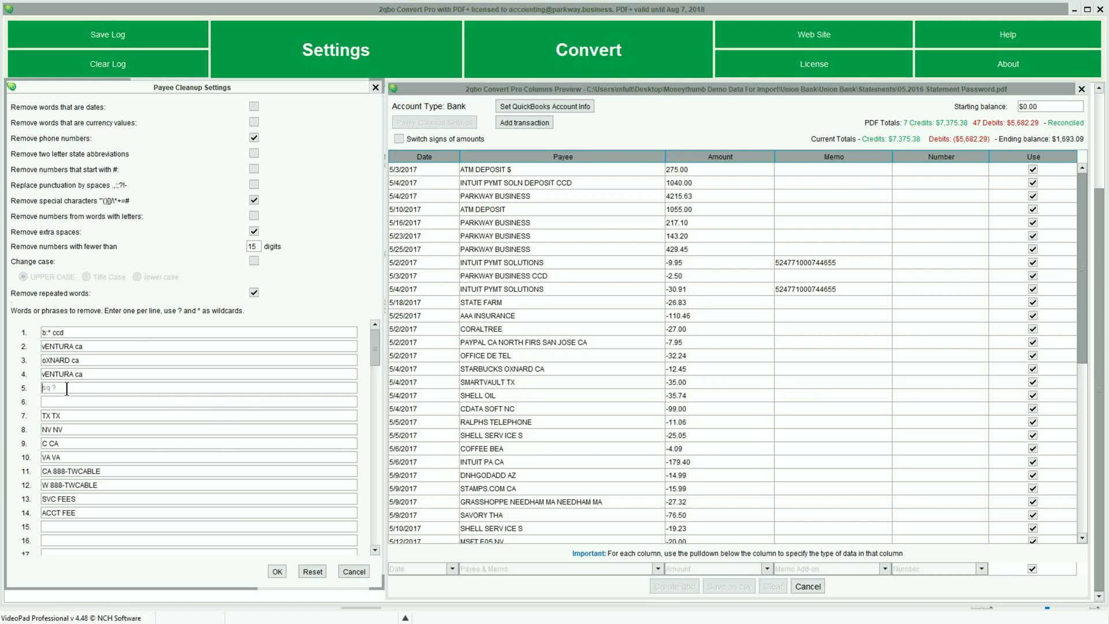
click(66, 387)
text(sAN jOSE ca)
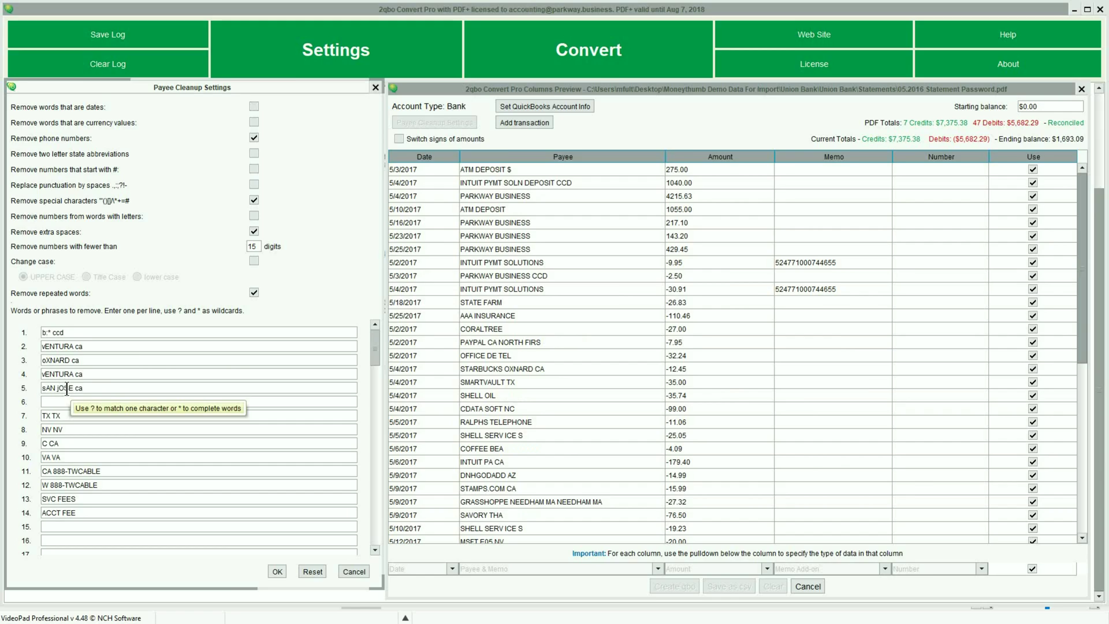